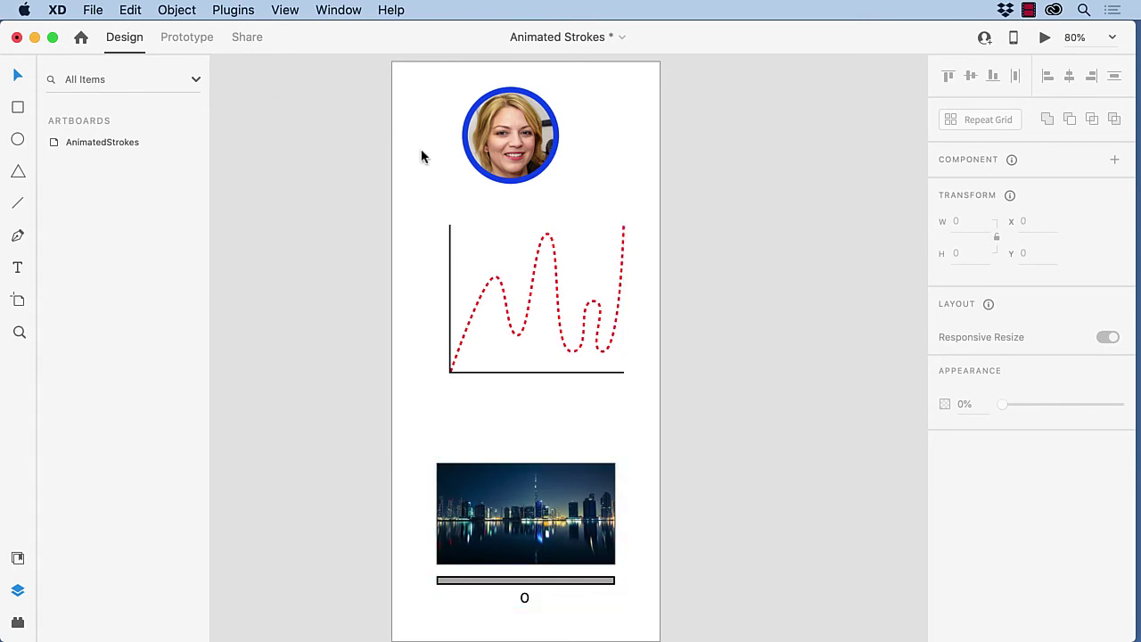
Turn the circular portrait with the blue border into a component.
click(20, 333)
drag(450, 80, 597, 205)
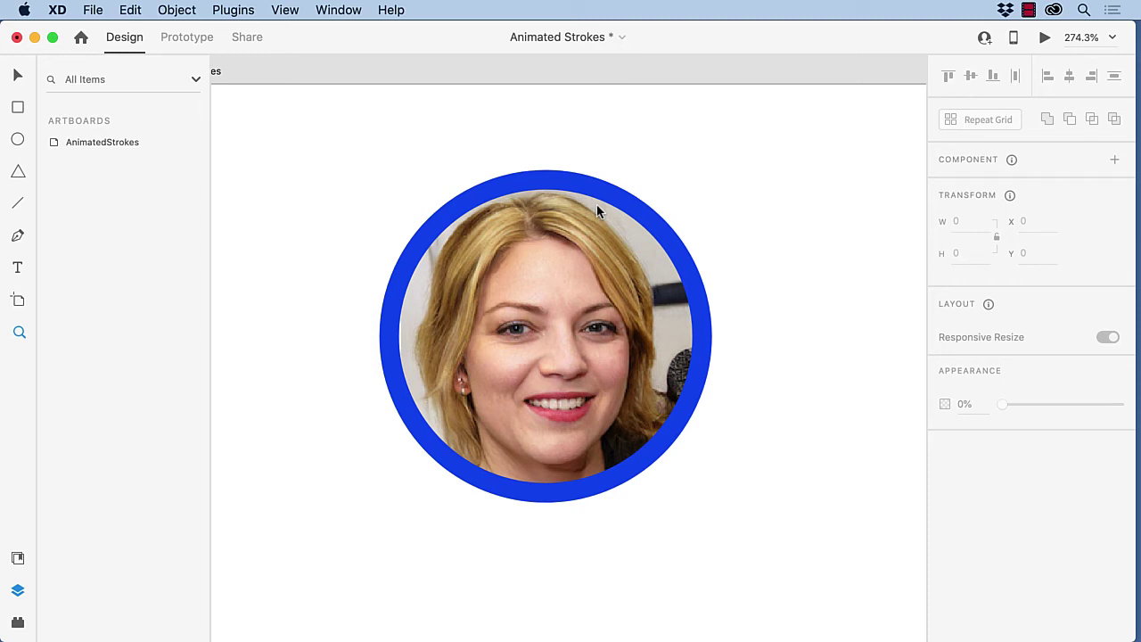
click(14, 75)
right_click(545, 263)
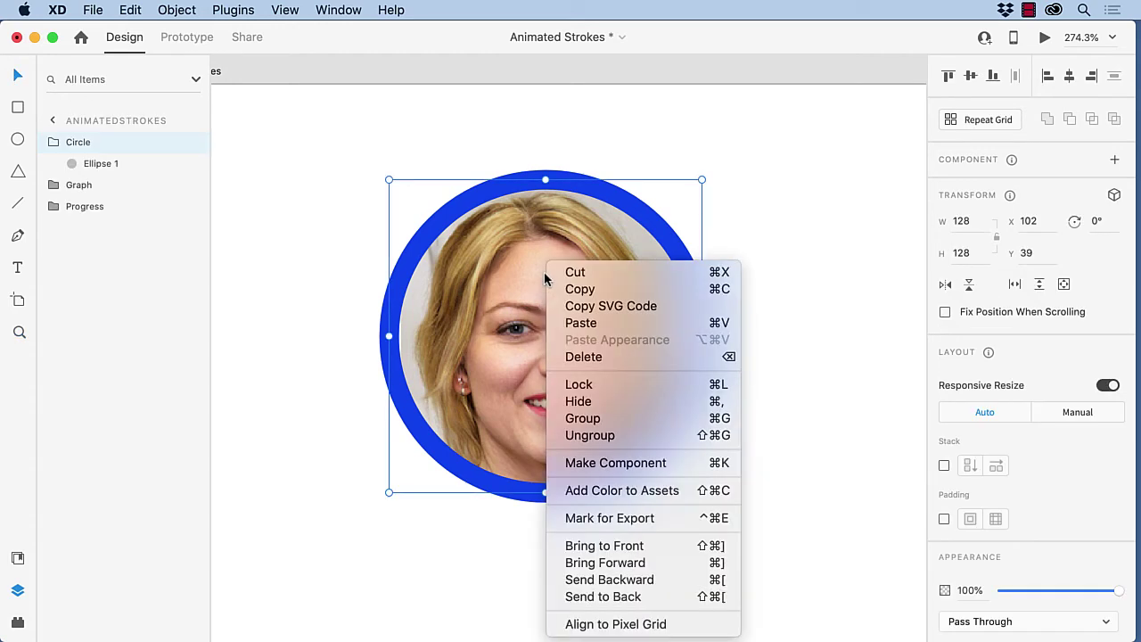
click(599, 463)
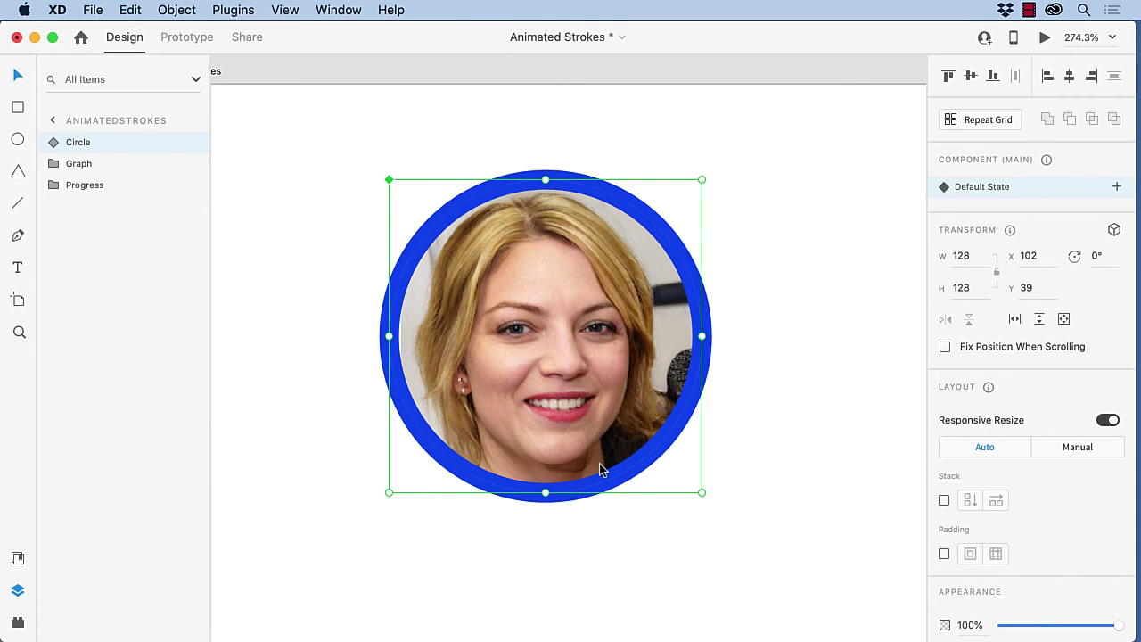
Add a Hover State to the circle component, keeping its default name.
click(1117, 187)
click(972, 225)
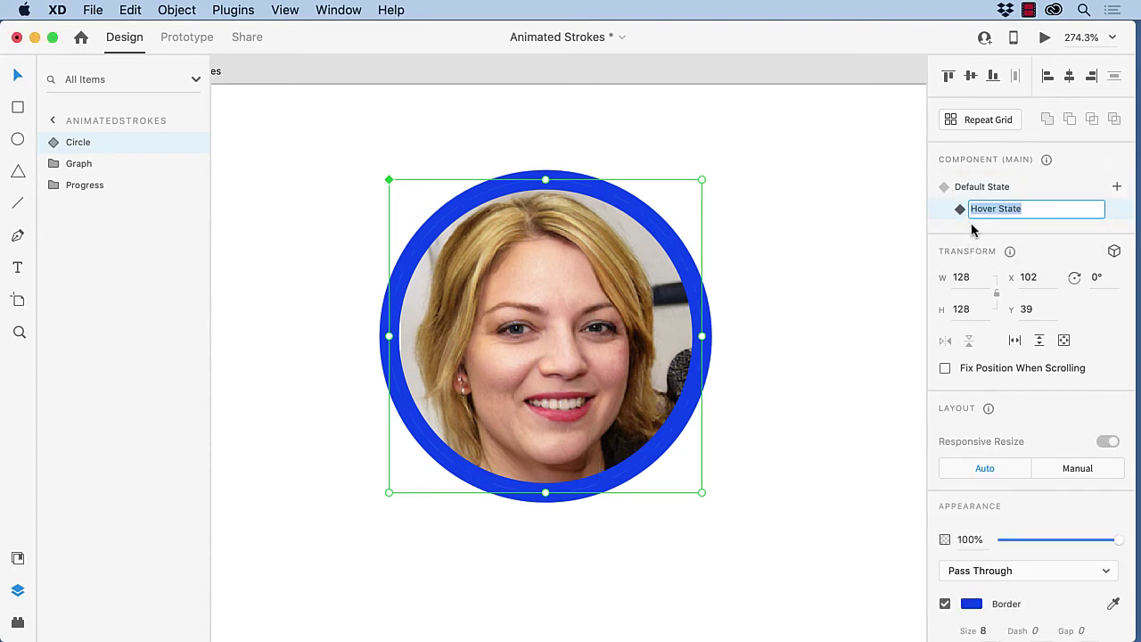
click(858, 245)
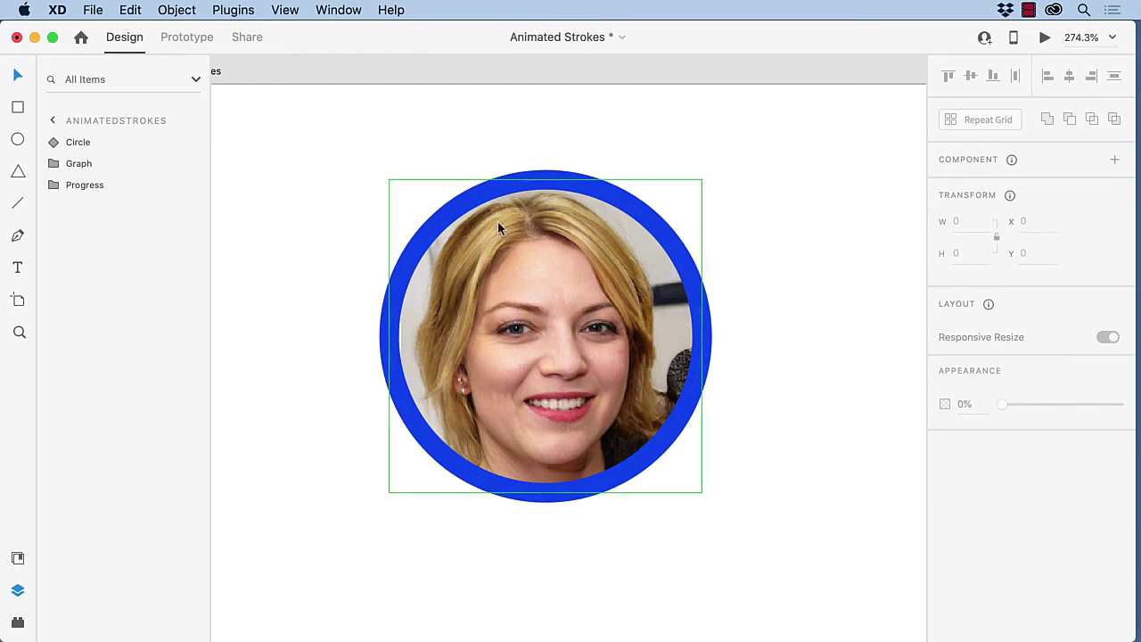
In the circle component's Default State, set the border dash to 5.
click(515, 198)
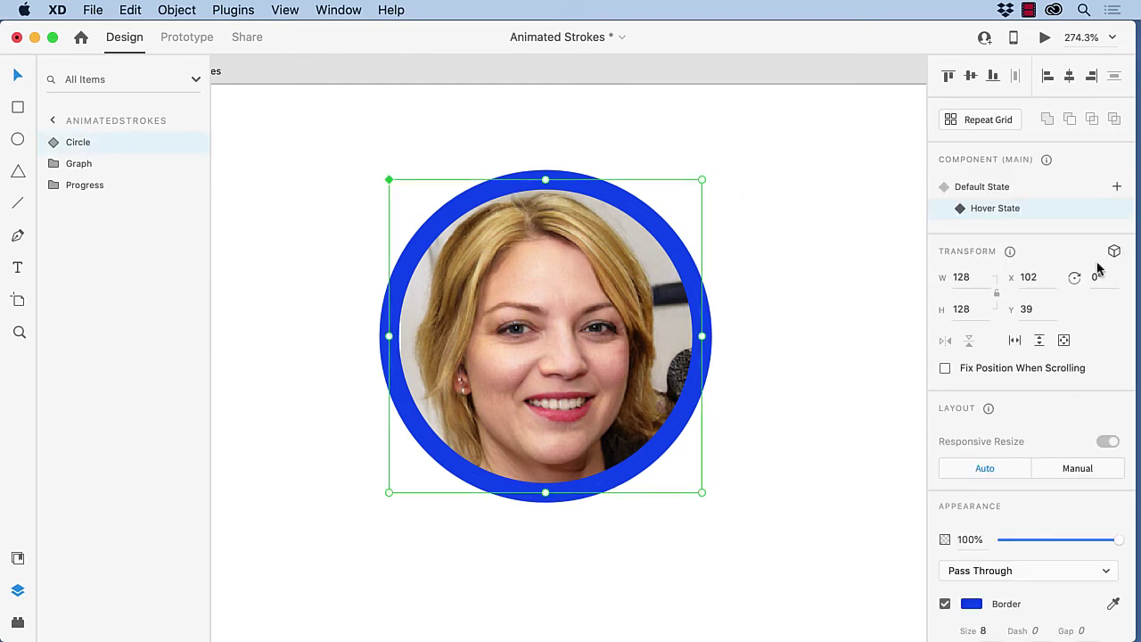
click(978, 189)
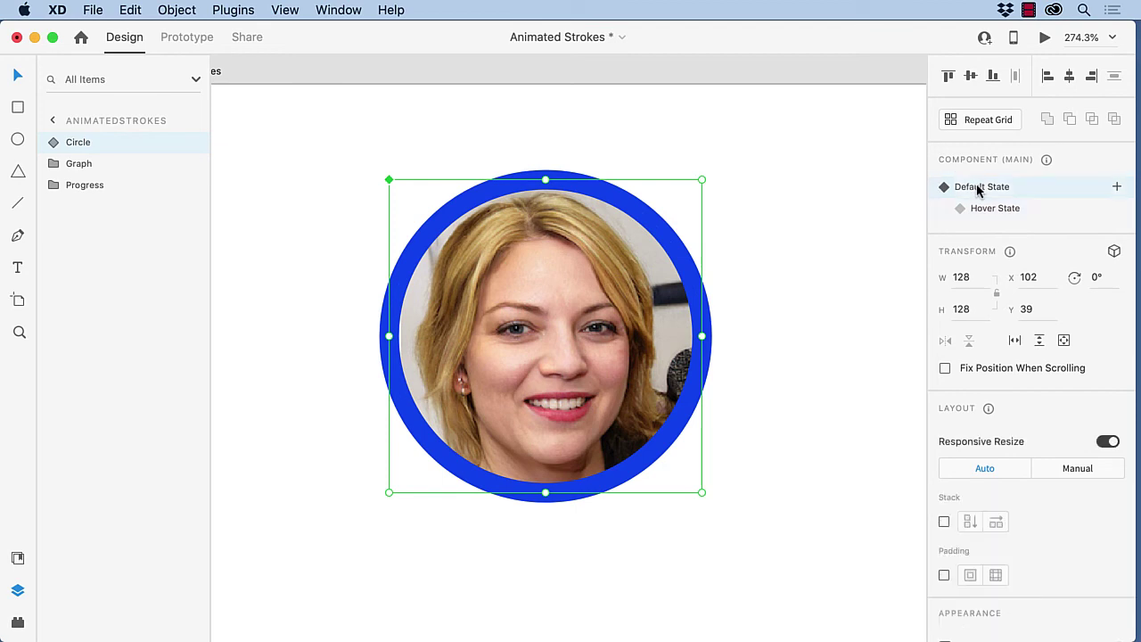
scroll(1031, 481, down, 5)
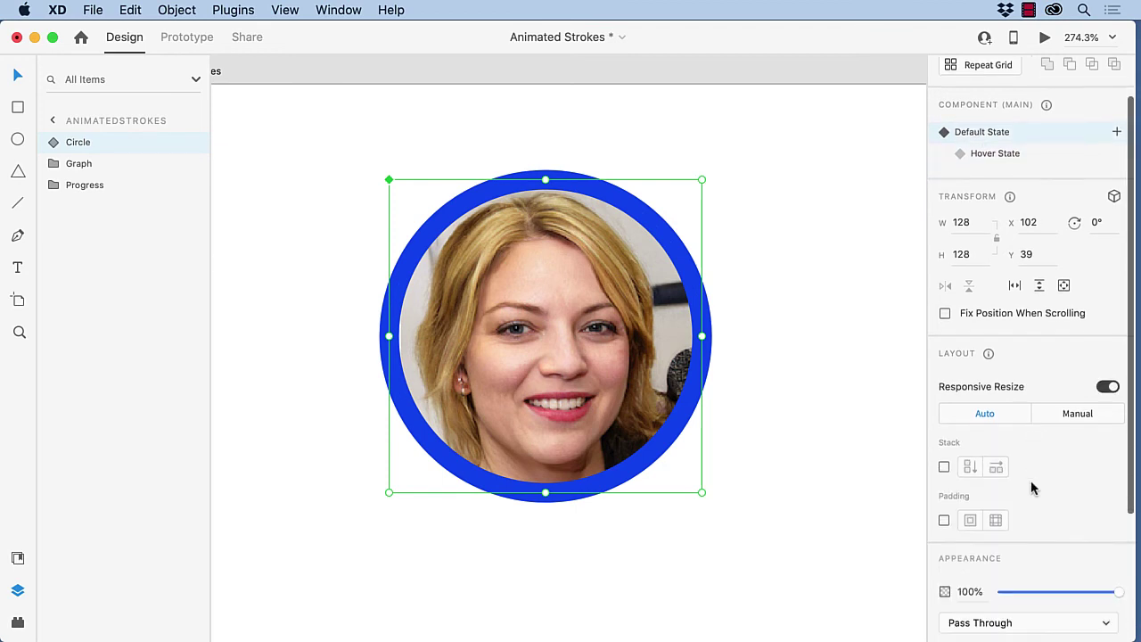
scroll(1026, 486, down, 1)
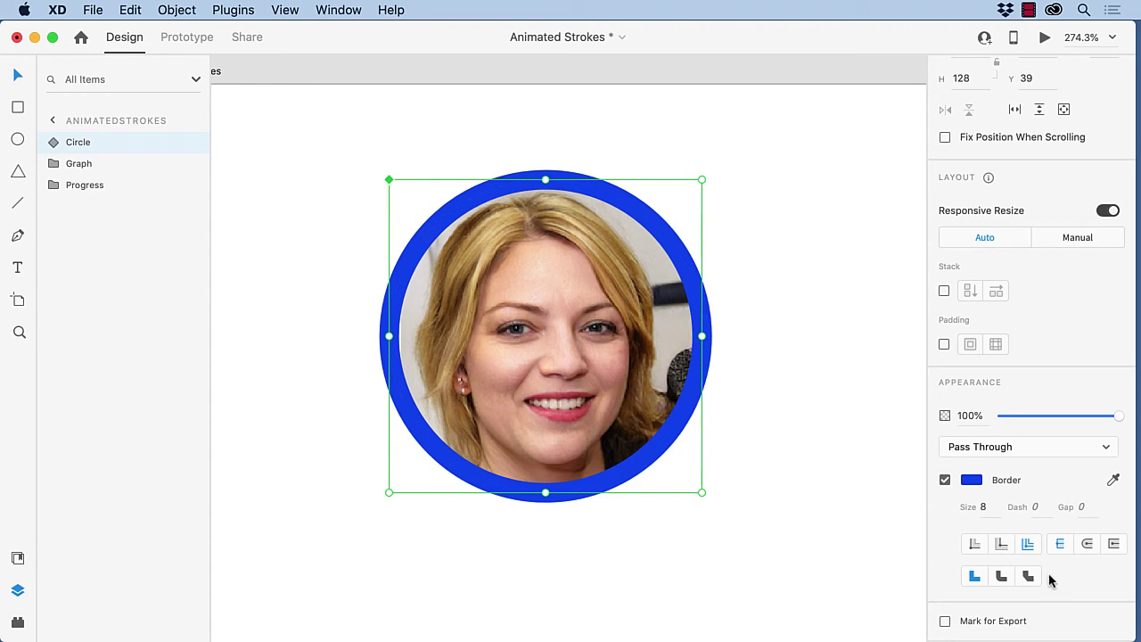
click(1039, 506)
key(Tab)
text(5)
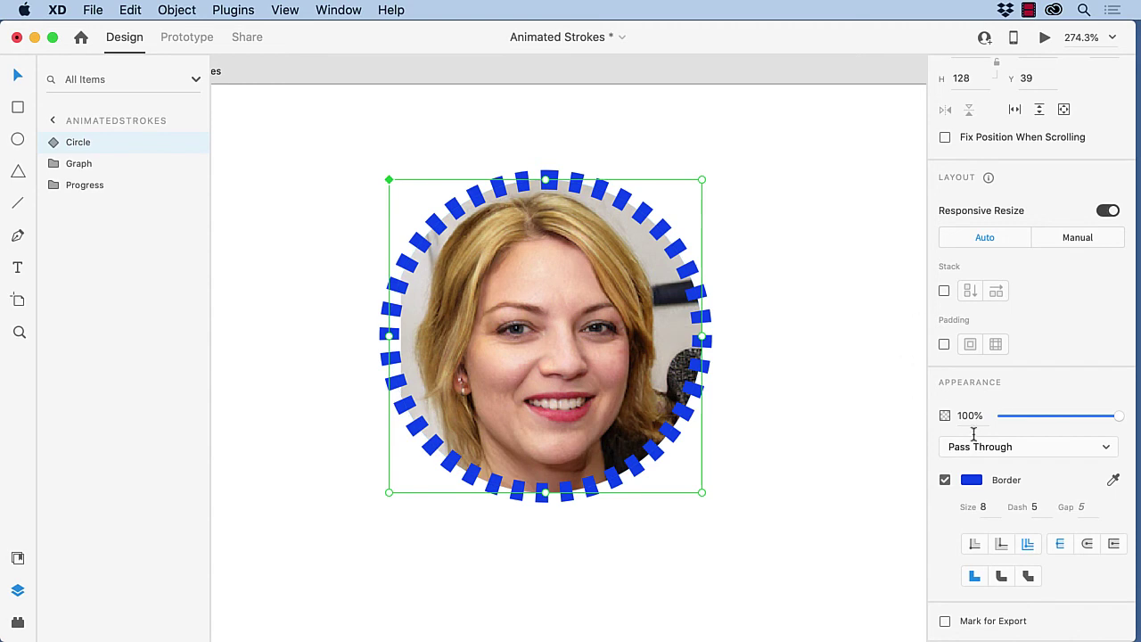
Set the Default State's border dash to 0 and its gap to 10.
double_click(1035, 506)
text(0)
key(Return)
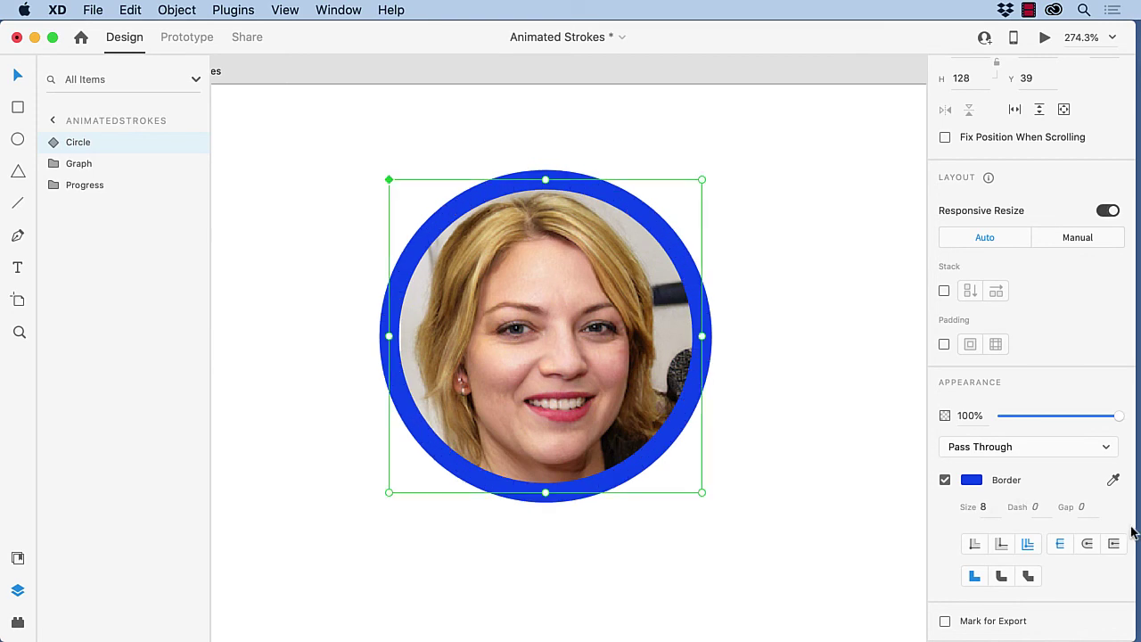
double_click(1089, 508)
text(10)
key(Return)
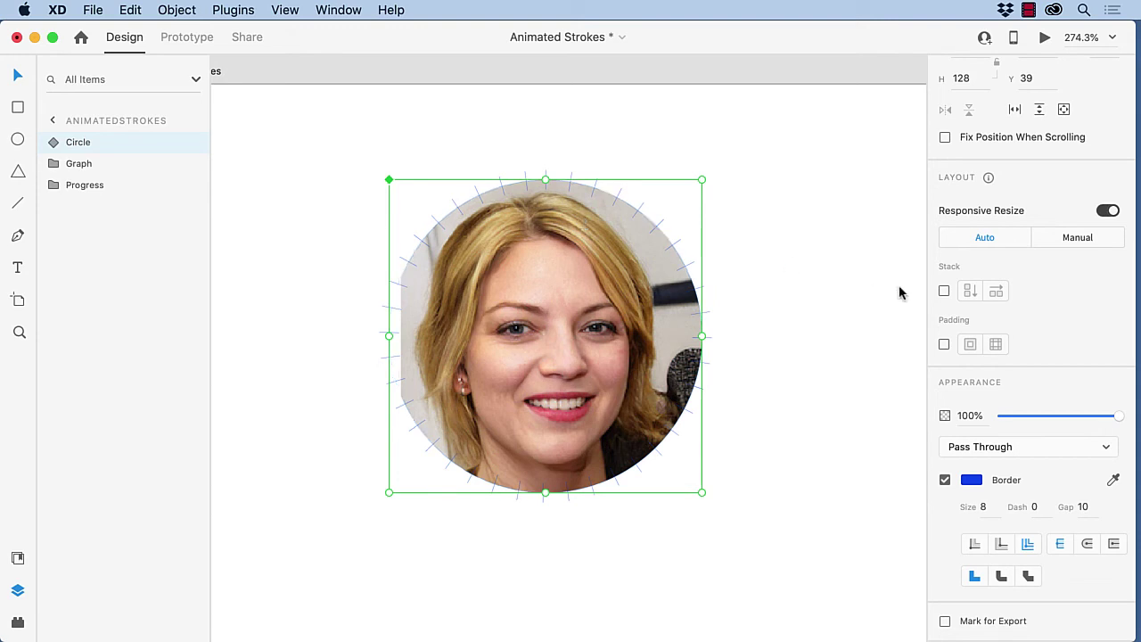
Increase the Default State's border gap to 100 and on to 410 so the dashes clear the whole circle.
click(1081, 507)
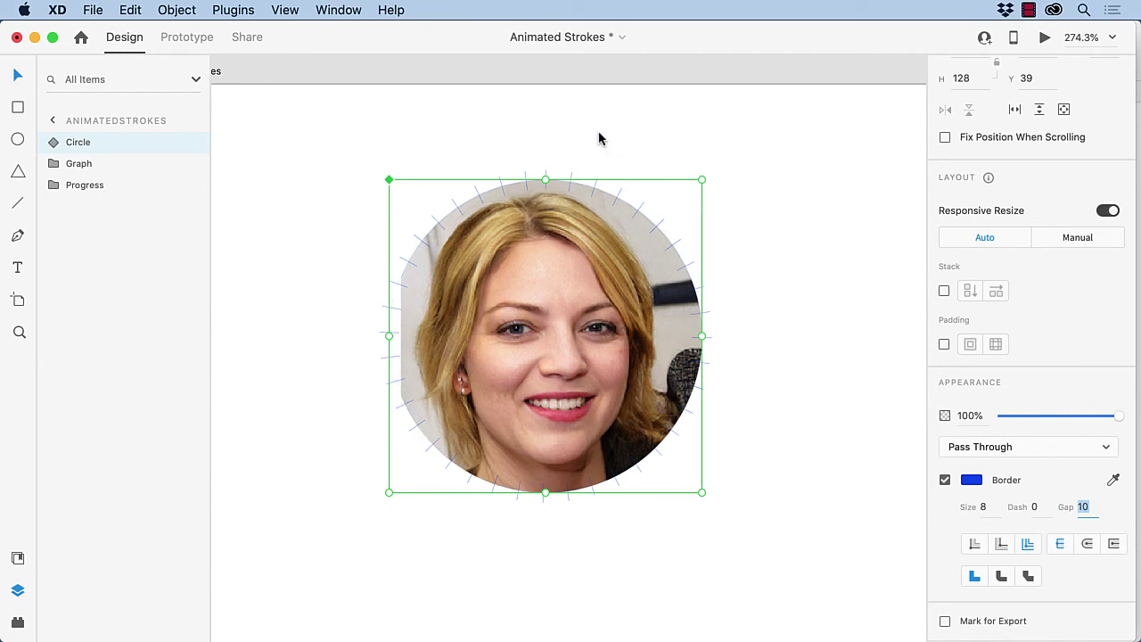
text(100)
key(Return)
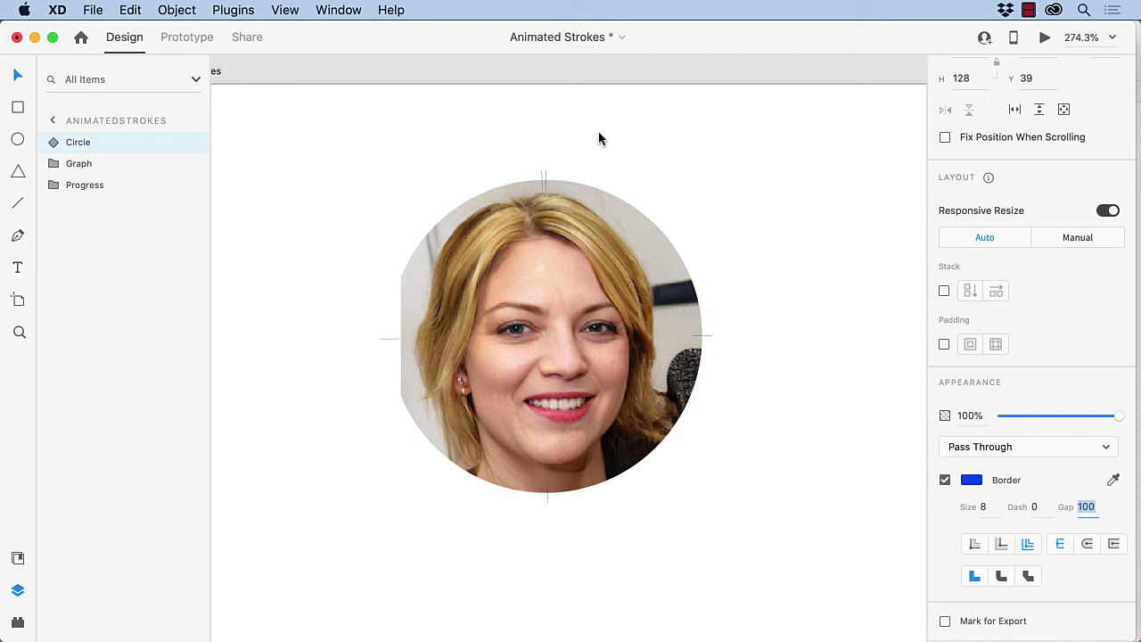
key(shift+Up)
key(shift+Up)
key(shift+Up)
key(shift+Up)
key(shift+Up)
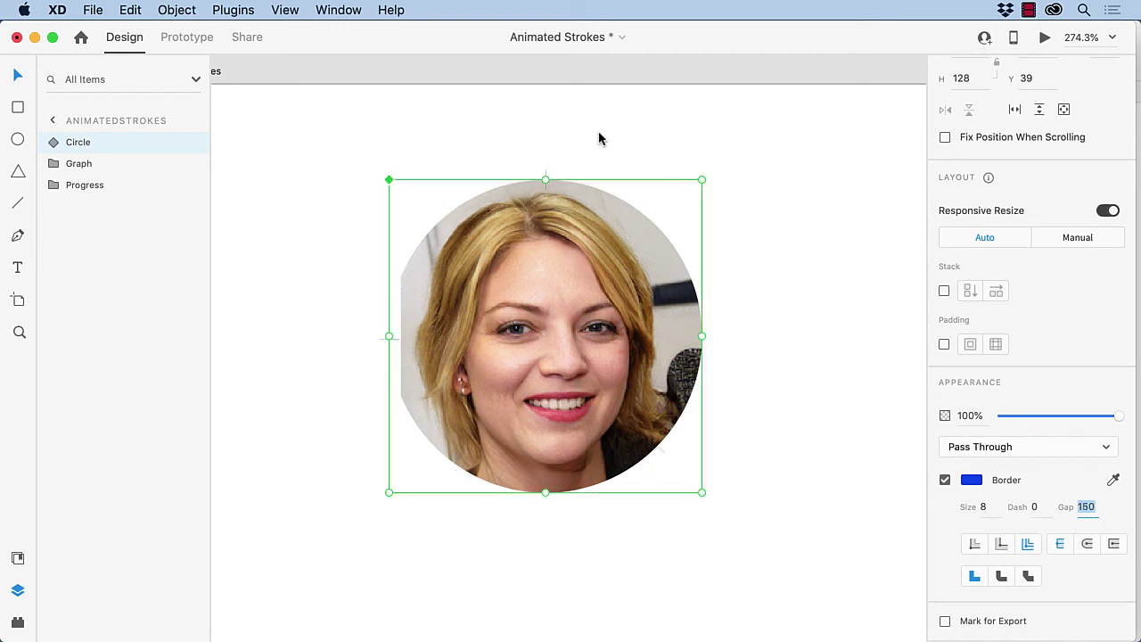
key(shift+Up)
key(shift+Up)
key(shift+Up)
key(shift+Up)
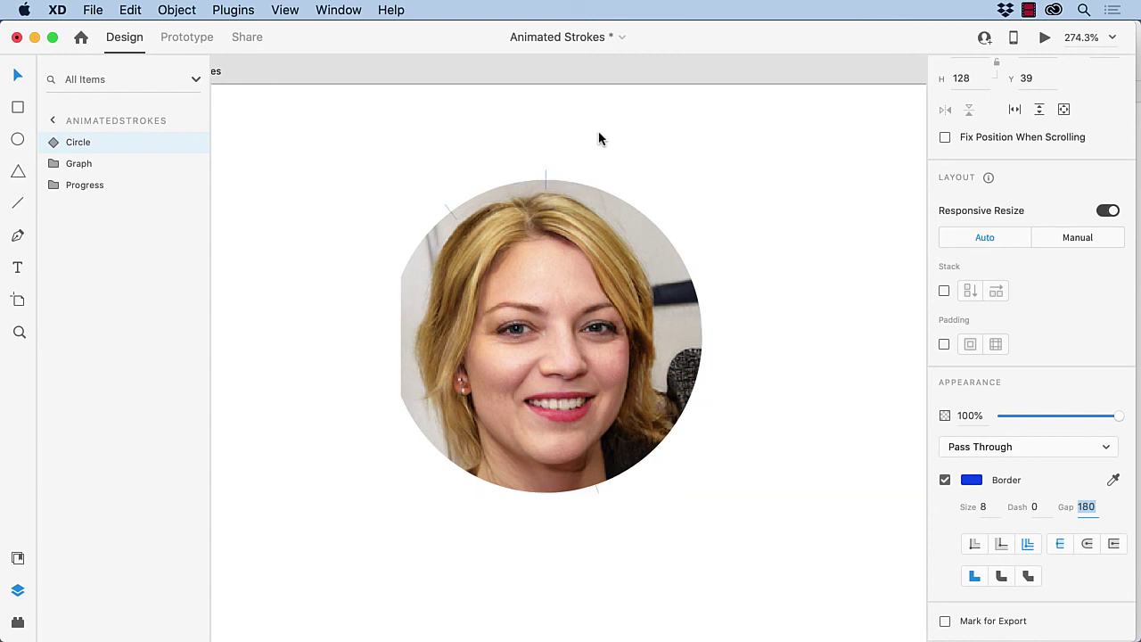
key(shift+Up)
key(shift+Up)
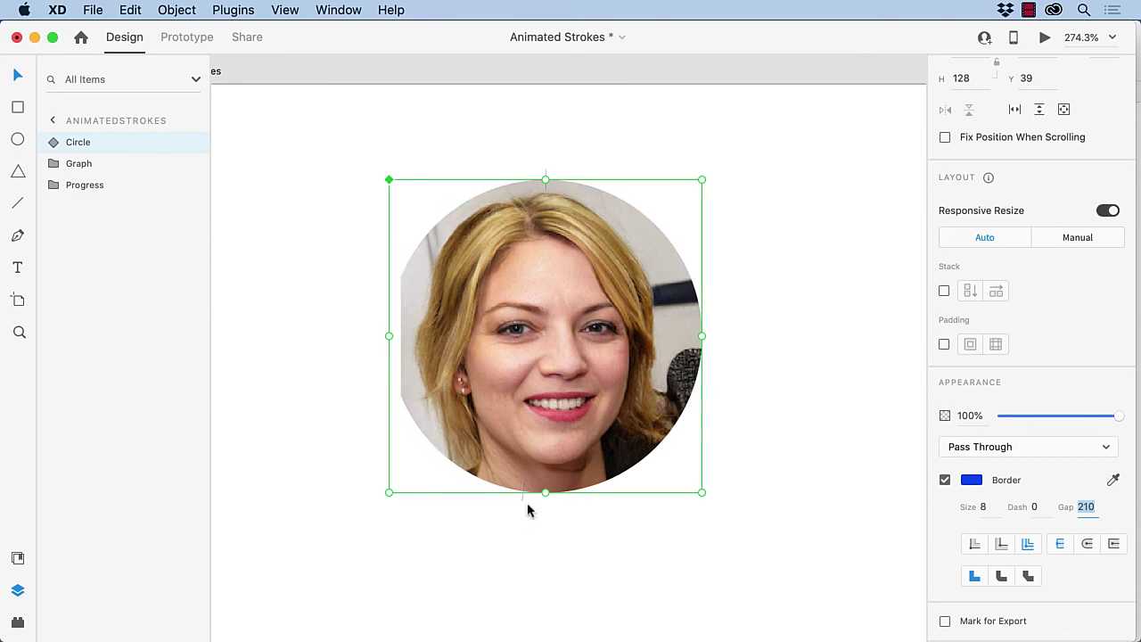
key(shift+Up)
key(shift+Up)
key(shift+Up)
key(shift+Up)
key(shift+Up)
key(shift+Up)
key(shift+Up)
key(shift+Up)
key(shift+Up)
key(shift+Up)
key(shift+Up)
key(shift+Up)
key(shift+Up)
key(shift+Up)
key(shift+Up)
key(shift+Up)
key(shift+Up)
key(shift+Up)
key(shift+Up)
click(547, 253)
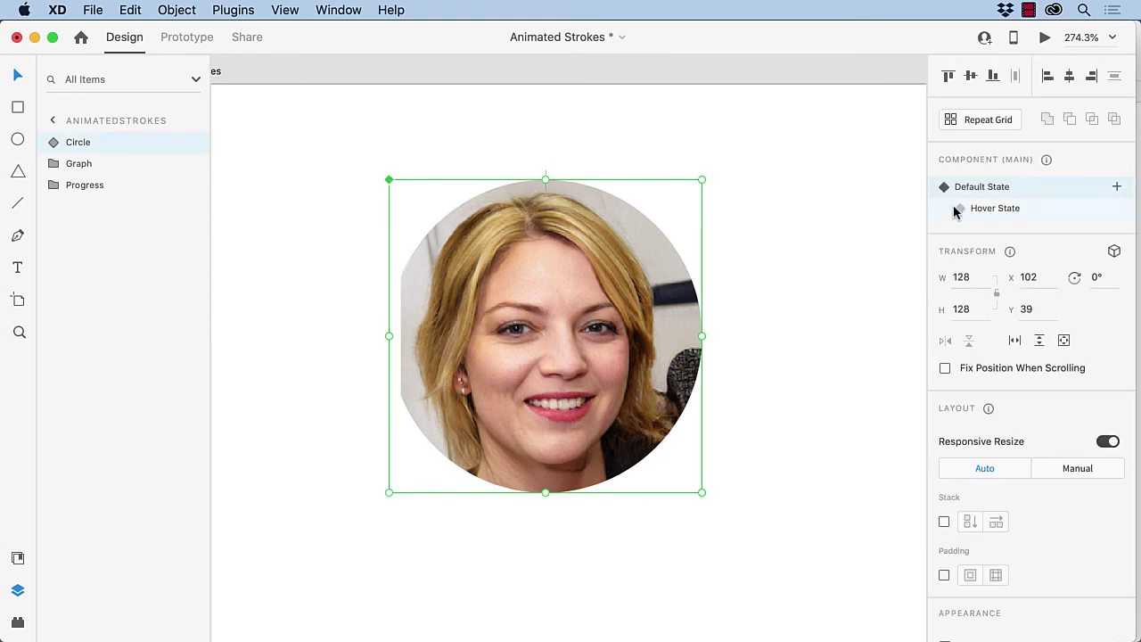
In the circle component's Hover State, raise the border dash to 410 so the stroke encloses the whole circle.
click(993, 210)
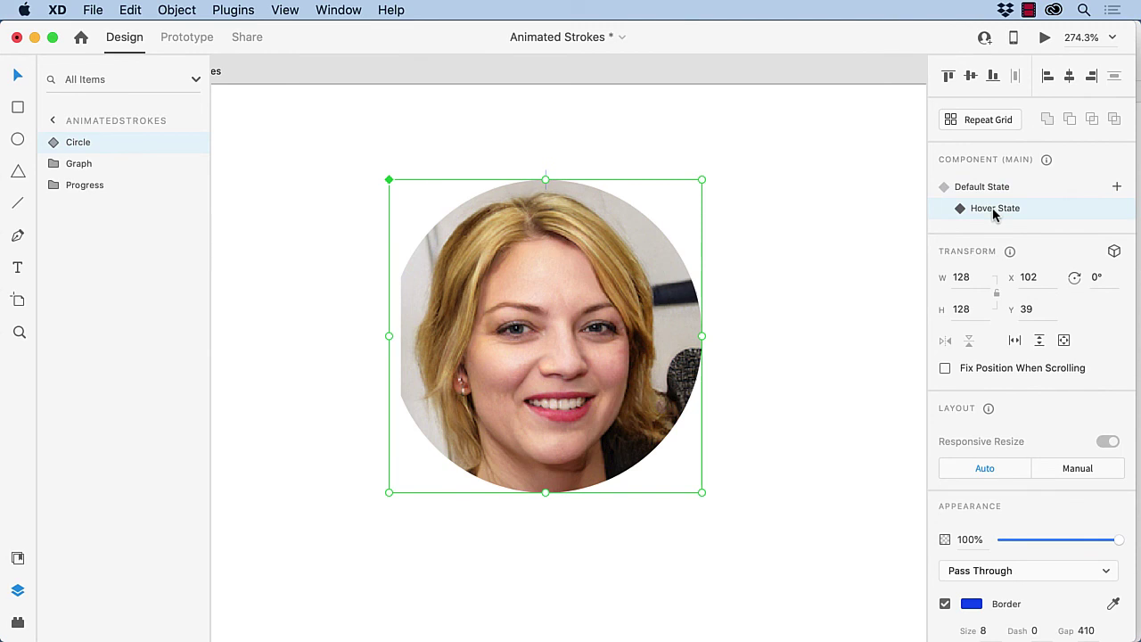
scroll(1034, 445, down, 3)
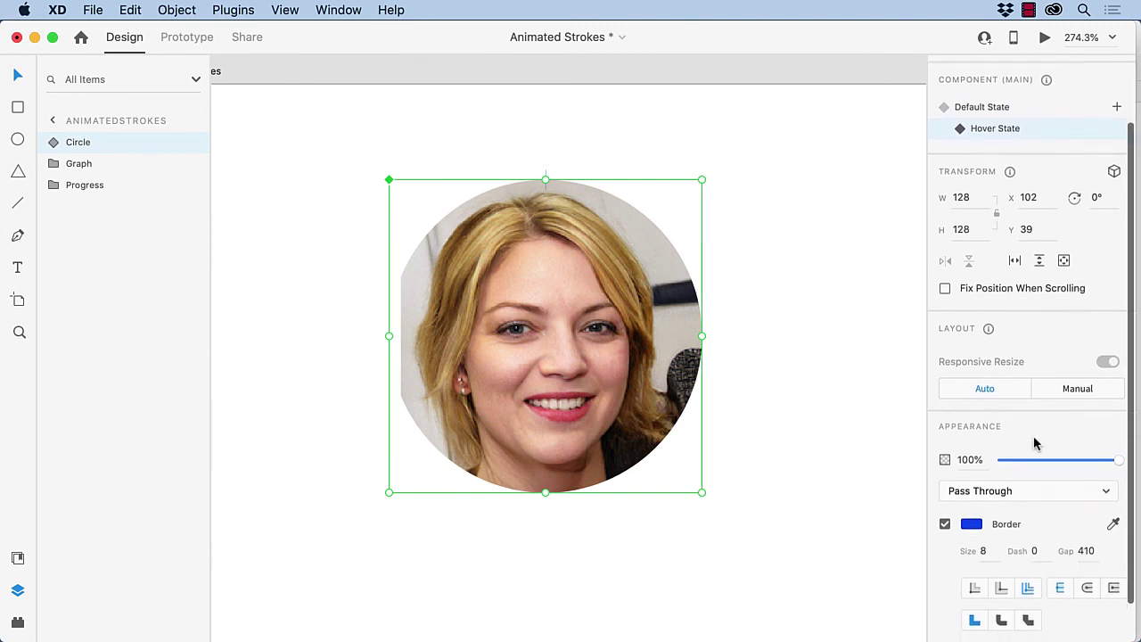
scroll(1034, 443, down, 2)
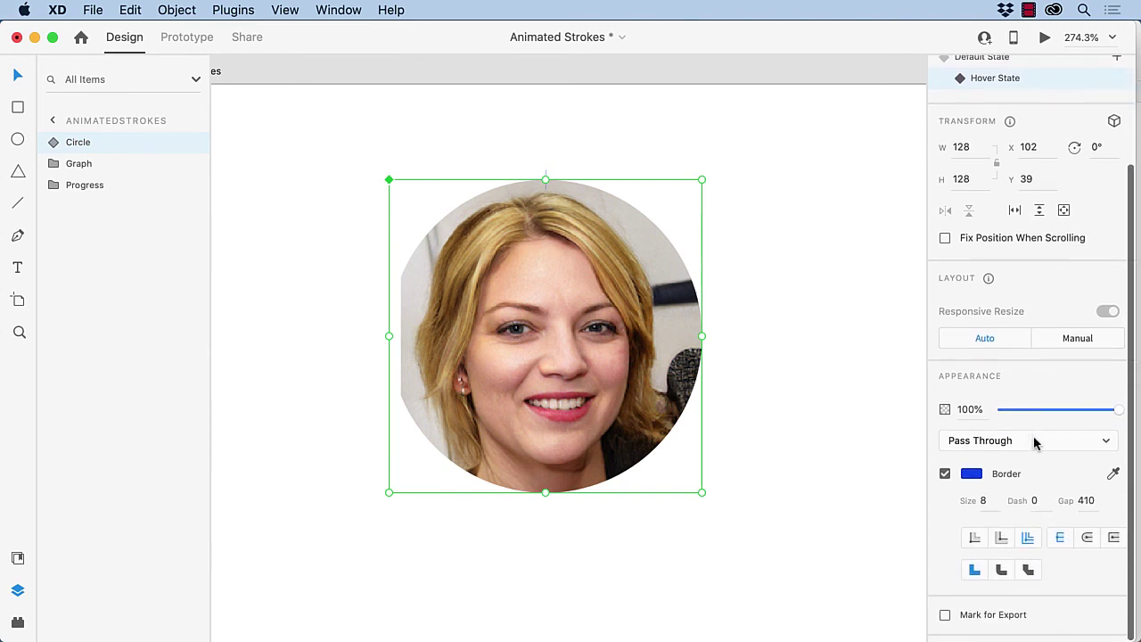
click(1035, 507)
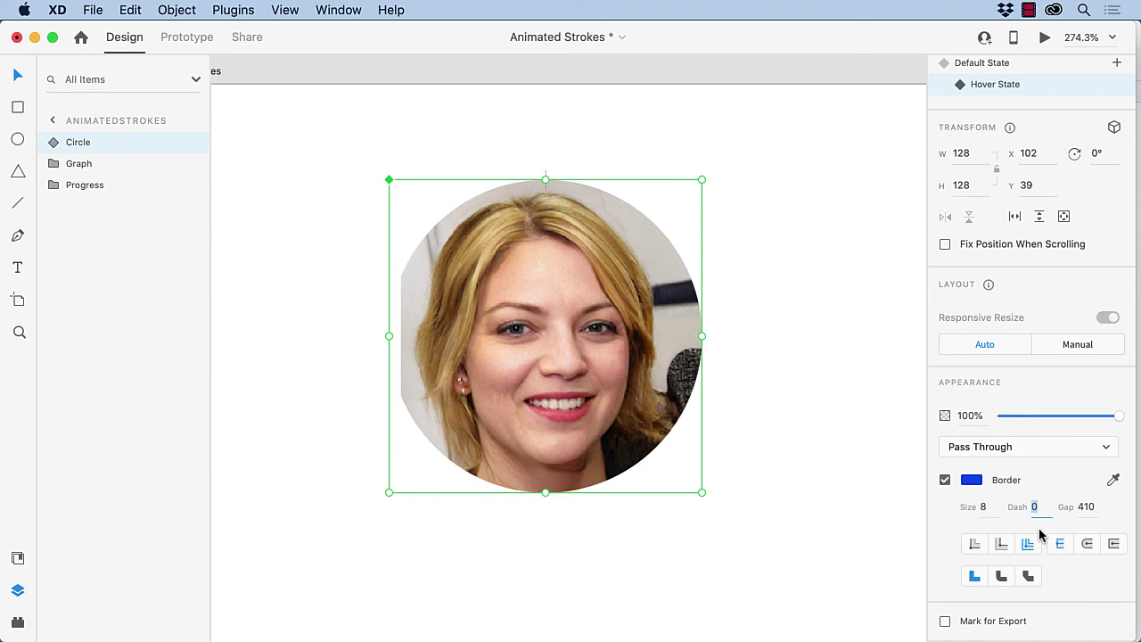
key(shift+Up)
key(shift+Up)
key(shift+Up)
key(shift+Up)
key(shift+Up)
key(shift+Up)
key(shift+Up)
key(shift+Up)
key(shift+Up)
key(shift+Up)
key(shift+Up)
key(shift+Up)
key(shift+Up)
key(shift+Up)
key(shift+Up)
key(shift+Up)
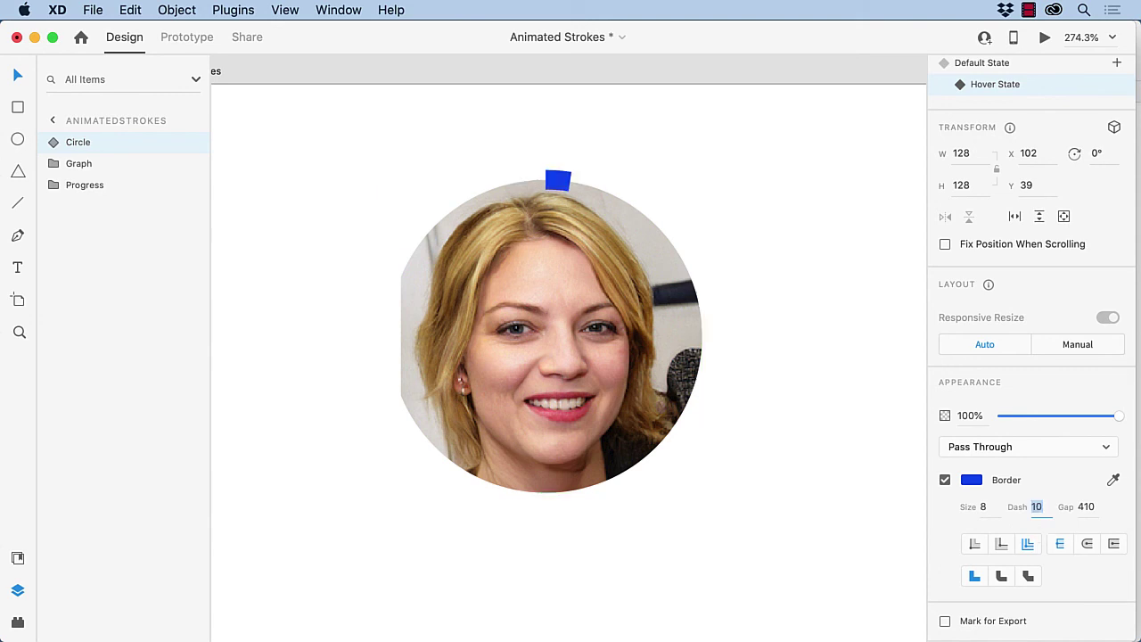
key(shift+Up)
key(shift+Up)
key(shift+Up)
key(shift+Up)
key(shift+Up)
key(shift+Up)
key(shift+Up)
key(shift+Up)
key(shift+Up)
key(shift+Up)
key(shift+Up)
key(shift+Up)
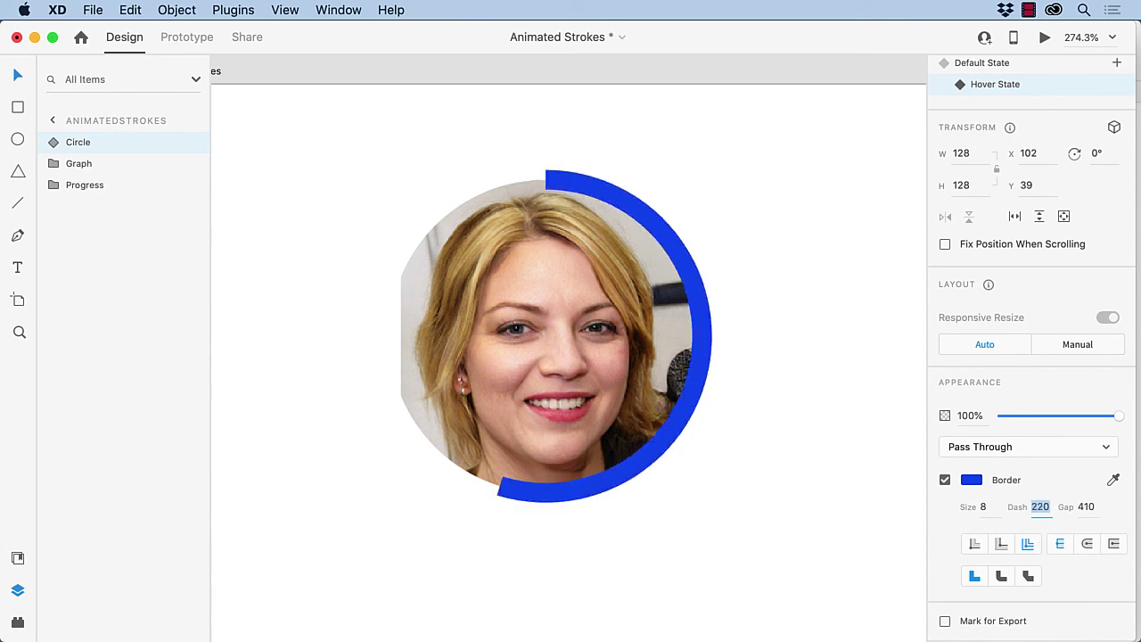
key(shift+Up)
key(shift+Up)
key(shift+Up)
key(shift+Up)
key(shift+Up)
key(shift+Up)
key(shift+Up)
key(shift+Up)
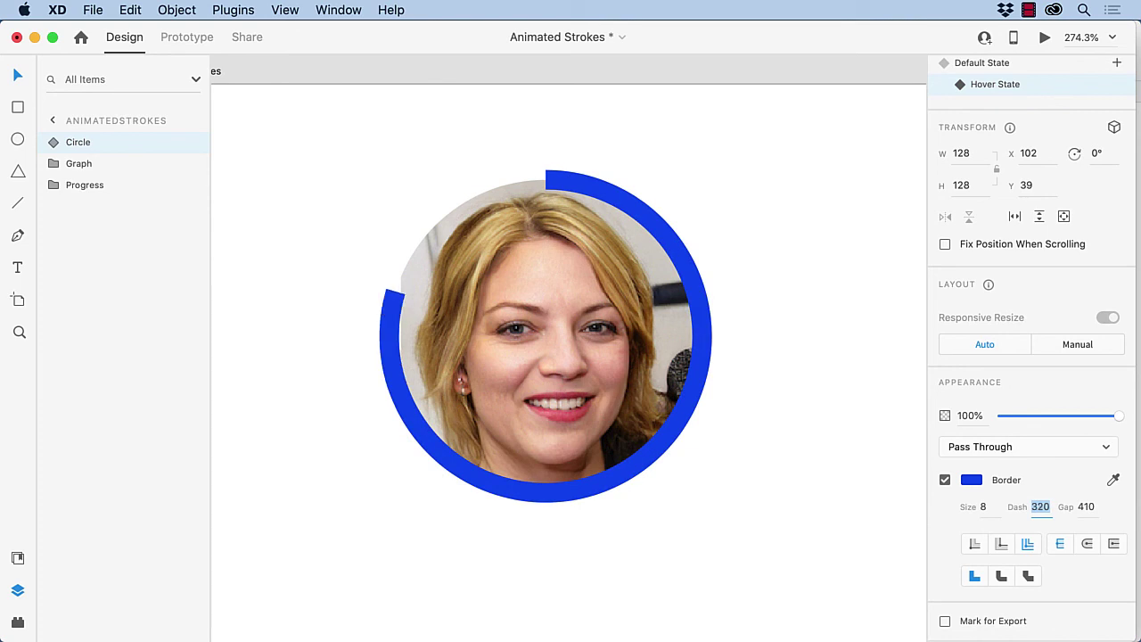
key(shift+Up)
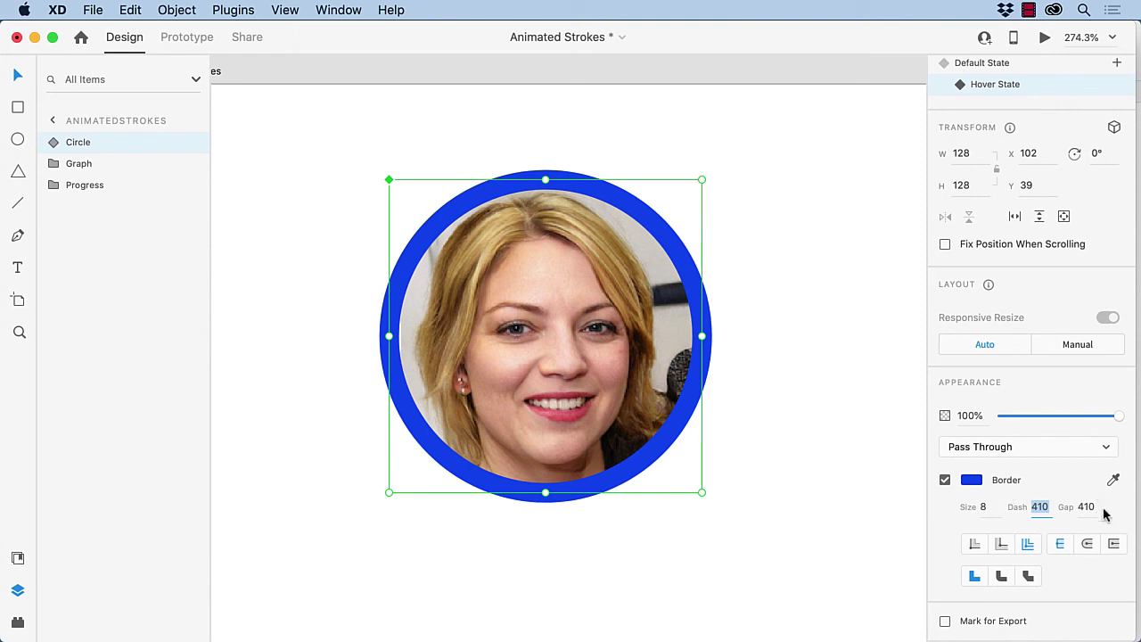
click(915, 463)
In Prototype mode, set the duration of the circle's Default State hover Auto-Animate interaction to 2 s.
click(463, 214)
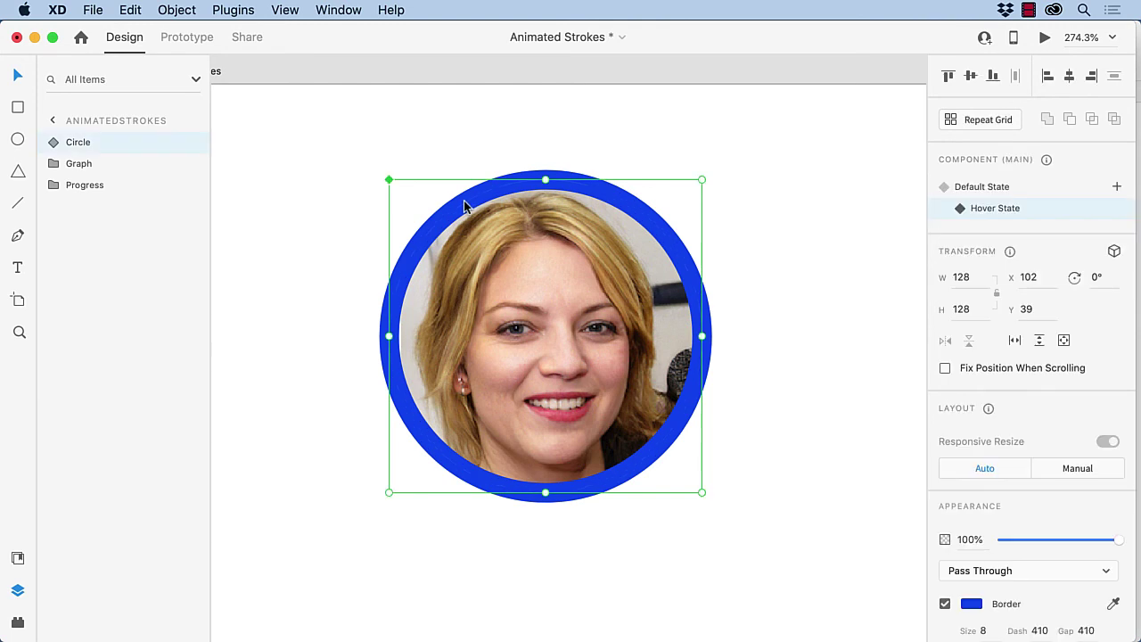
click(192, 38)
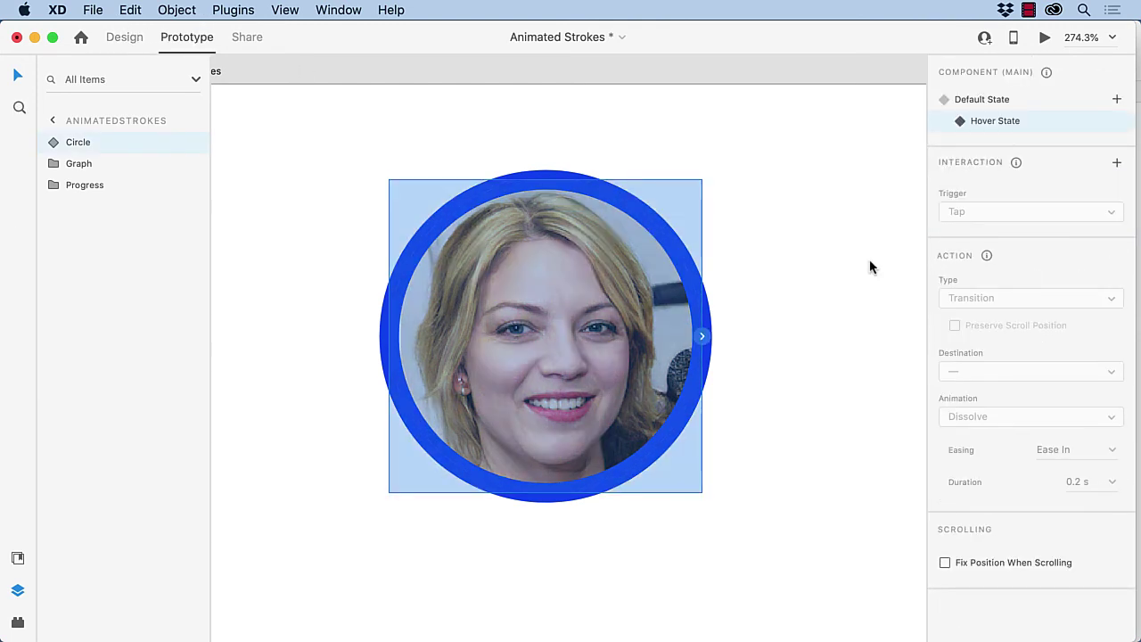
click(996, 101)
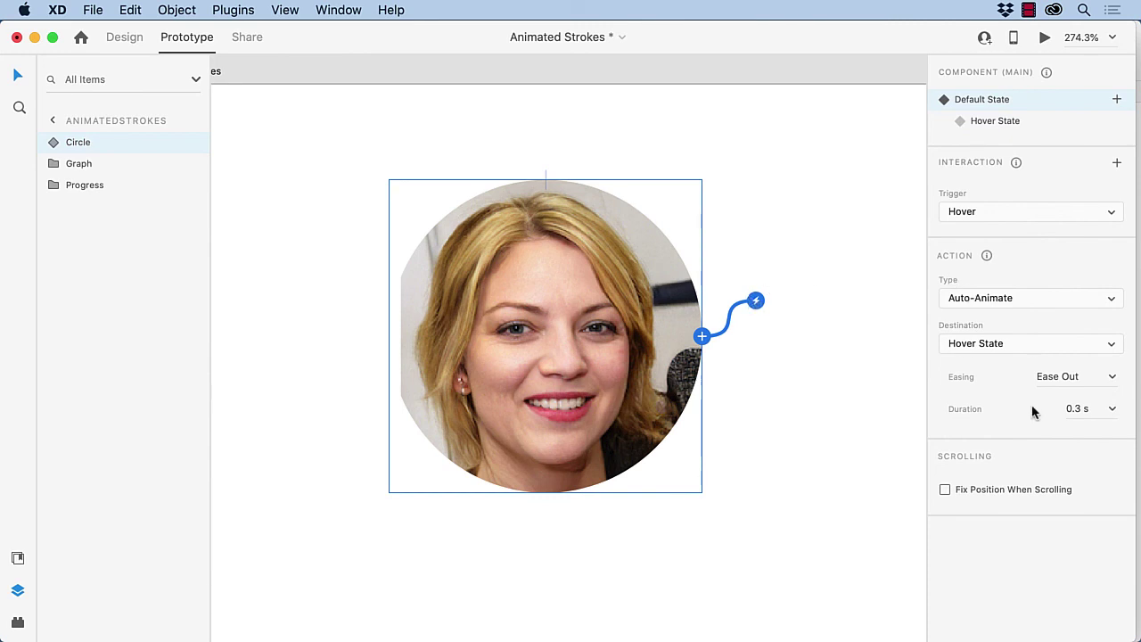
click(1075, 409)
text(2s)
key(Escape)
click(1100, 407)
text(2)
Preview the prototype, test the portrait's hover stroke animation and close the preview.
click(1043, 38)
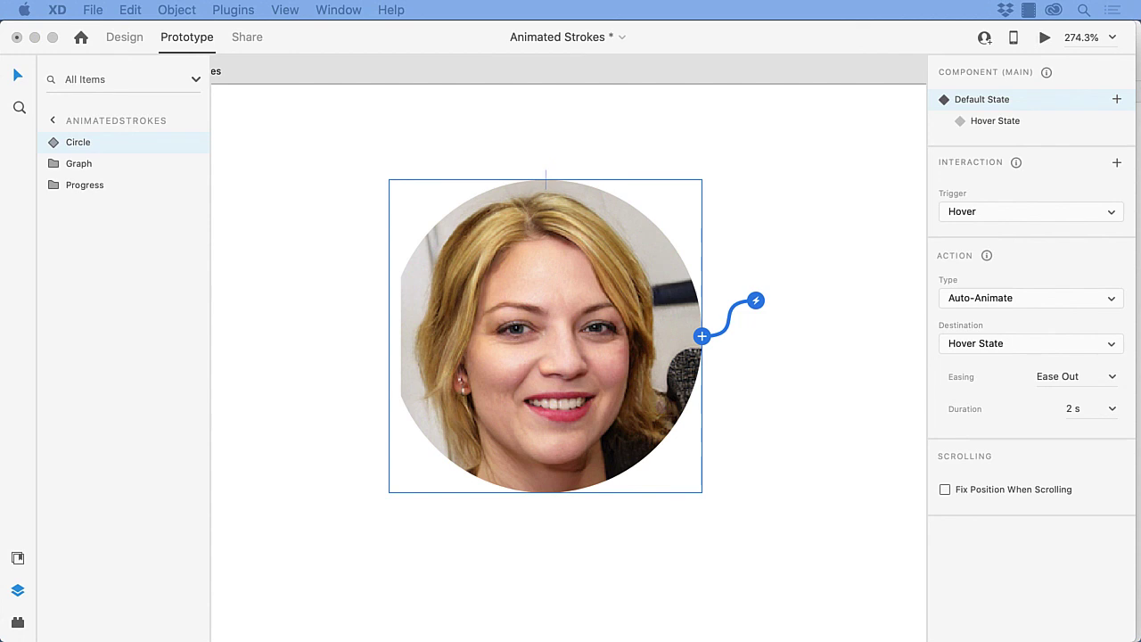
drag(1055, 22, 443, 36)
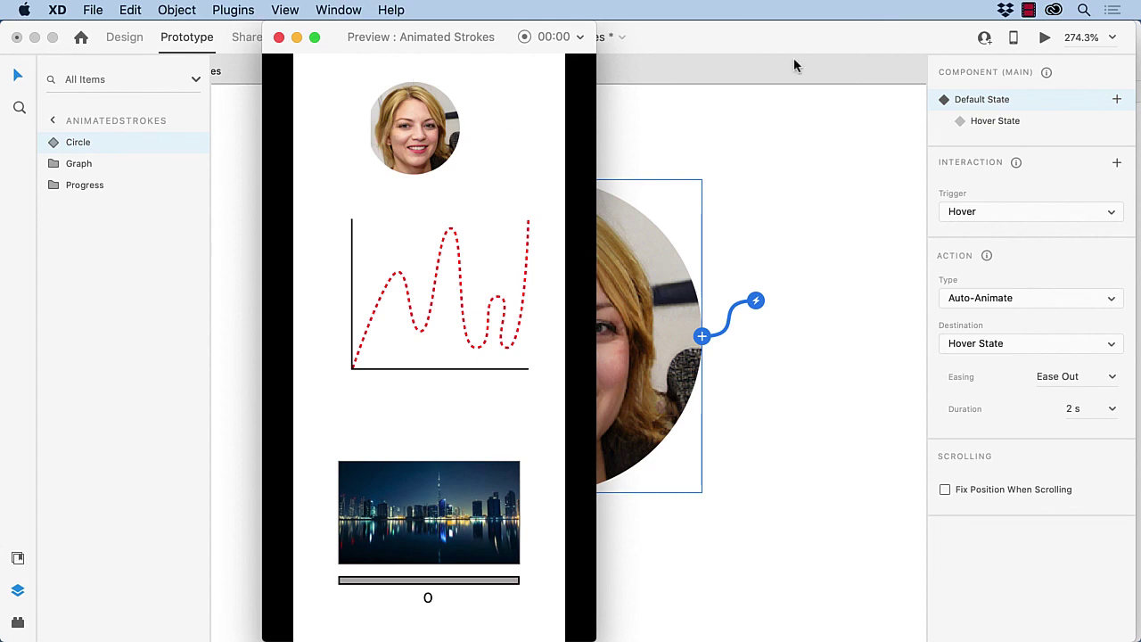
mouse_move(461, 84)
mouse_move(417, 89)
click(278, 37)
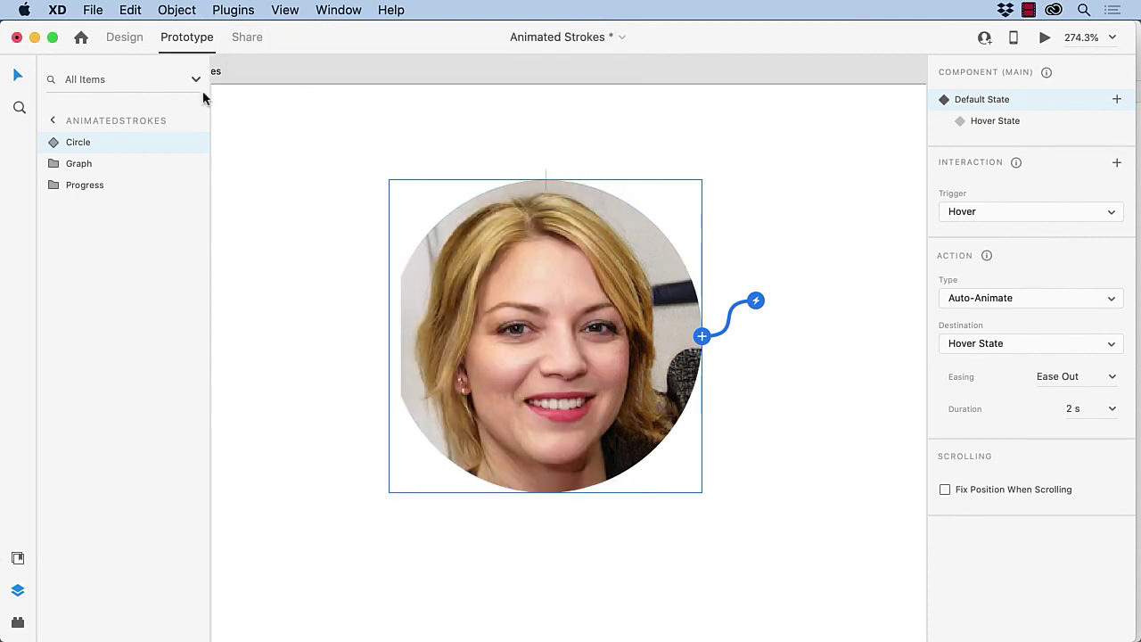
Return to Design mode, review the circle's border settings and bring the dashed red line graph into view.
click(124, 36)
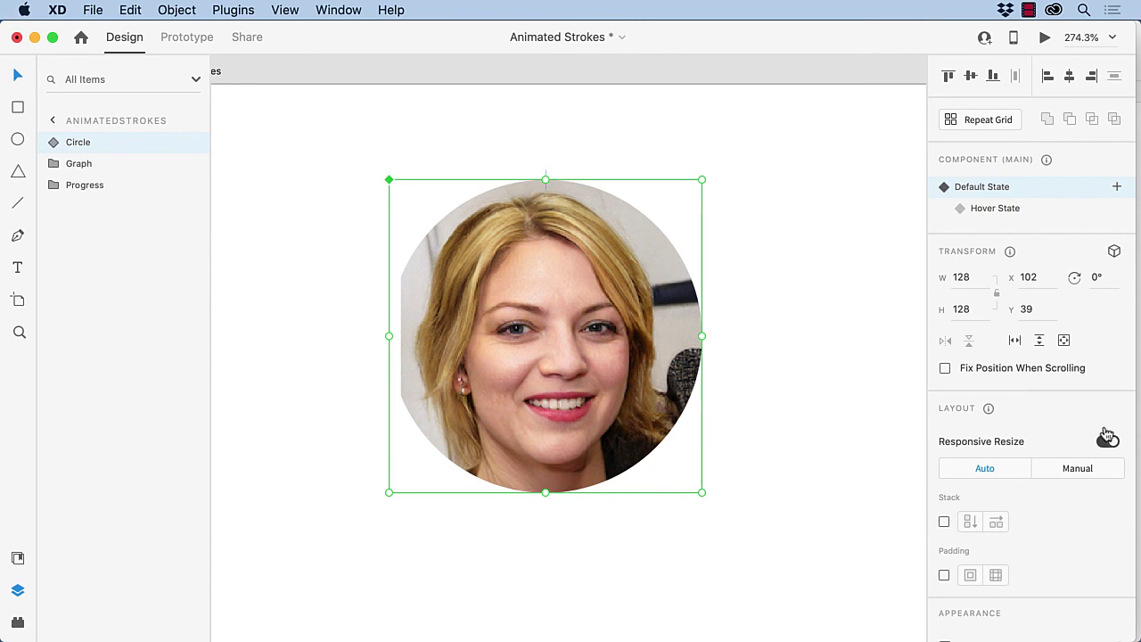
scroll(1110, 441, down, 5)
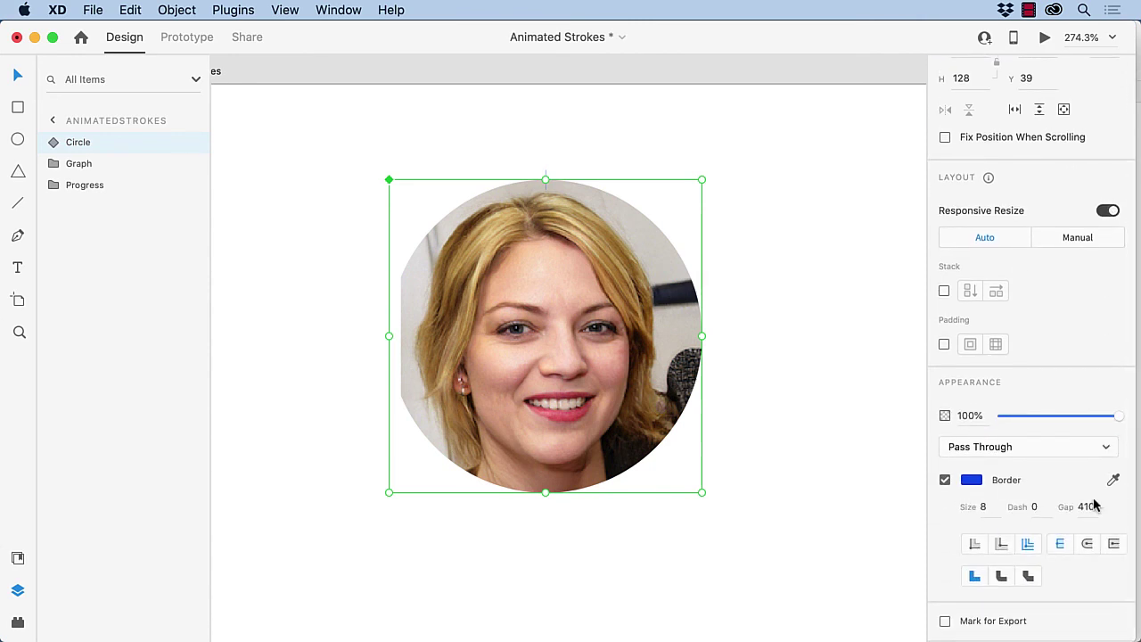
scroll(767, 396, down, 10)
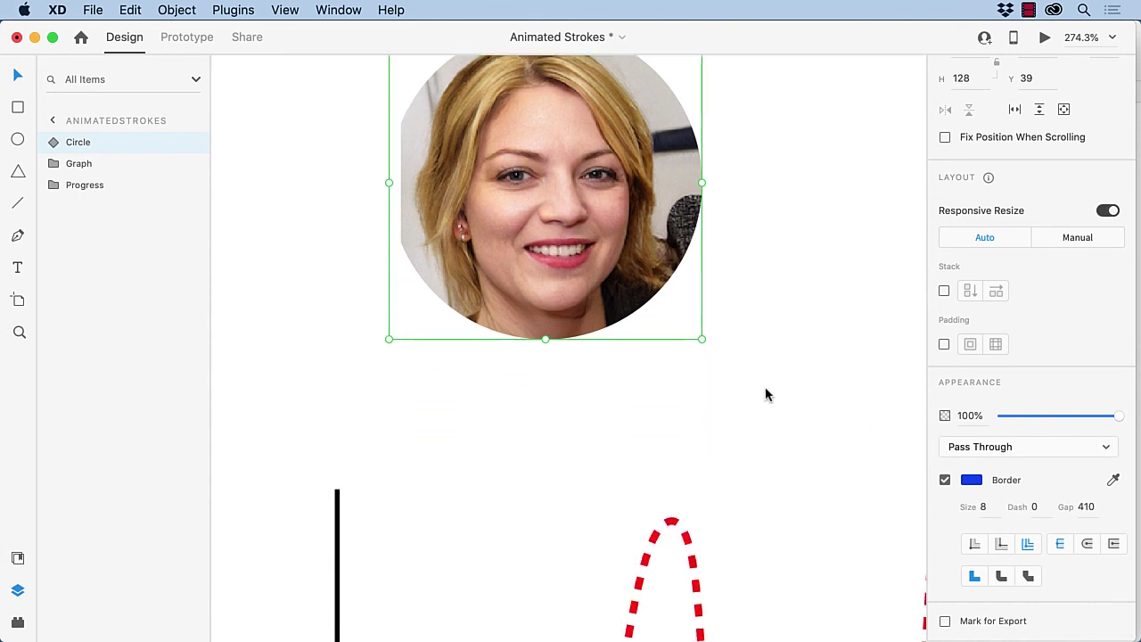
scroll(731, 392, down, 2)
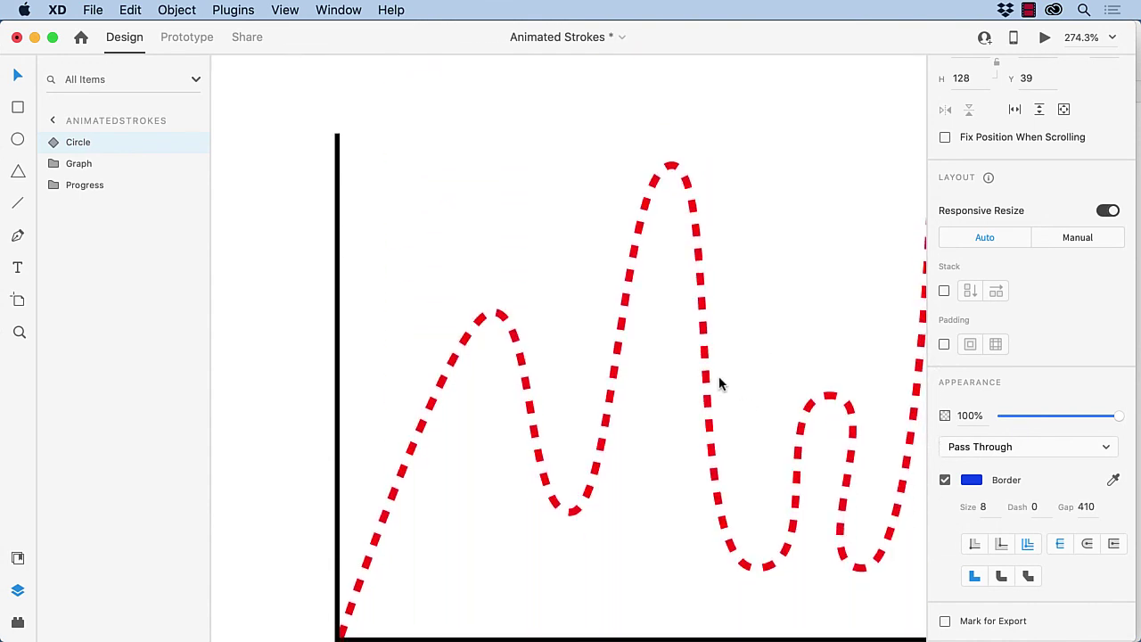
drag(734, 387, 647, 365)
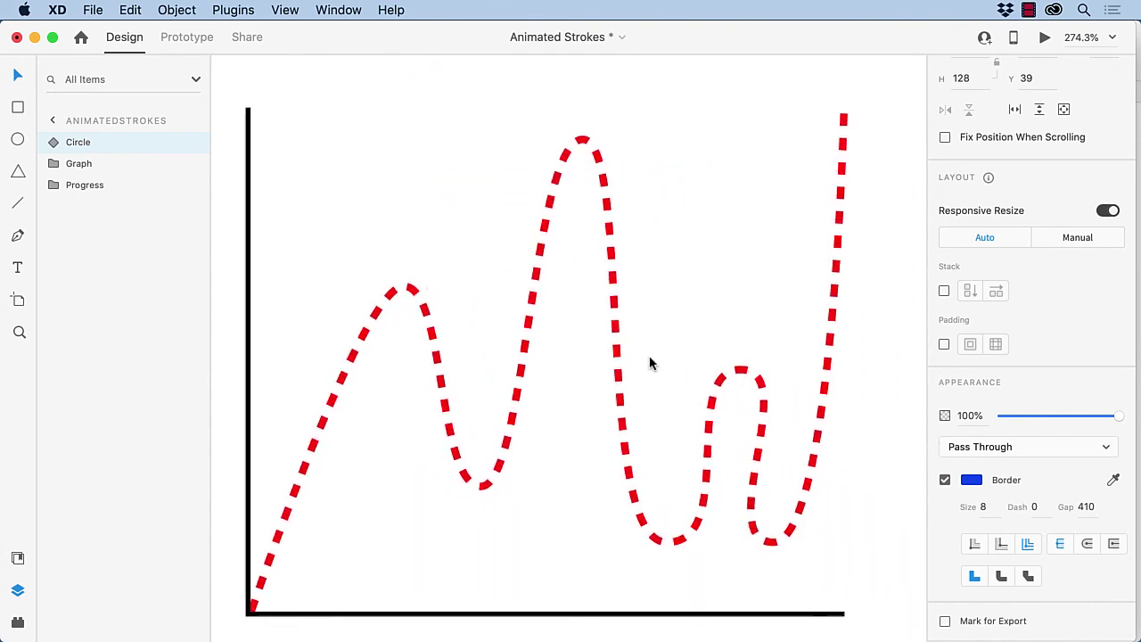